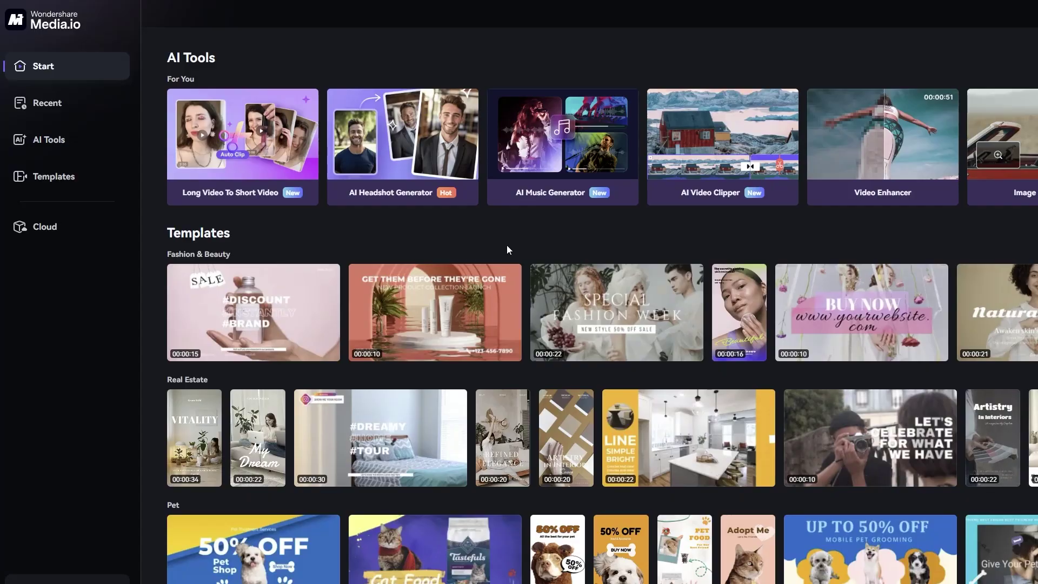
# - Launch the AI Music Generator from the Audio tools in AI Tools
pyautogui.click(80, 149)
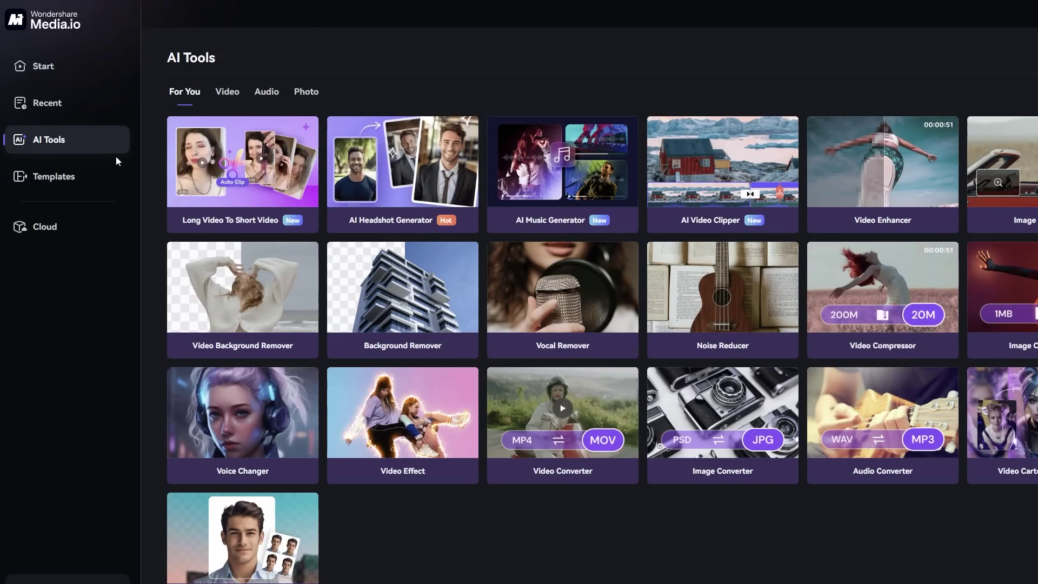
pyautogui.click(279, 102)
pyautogui.moveTo(243, 162)
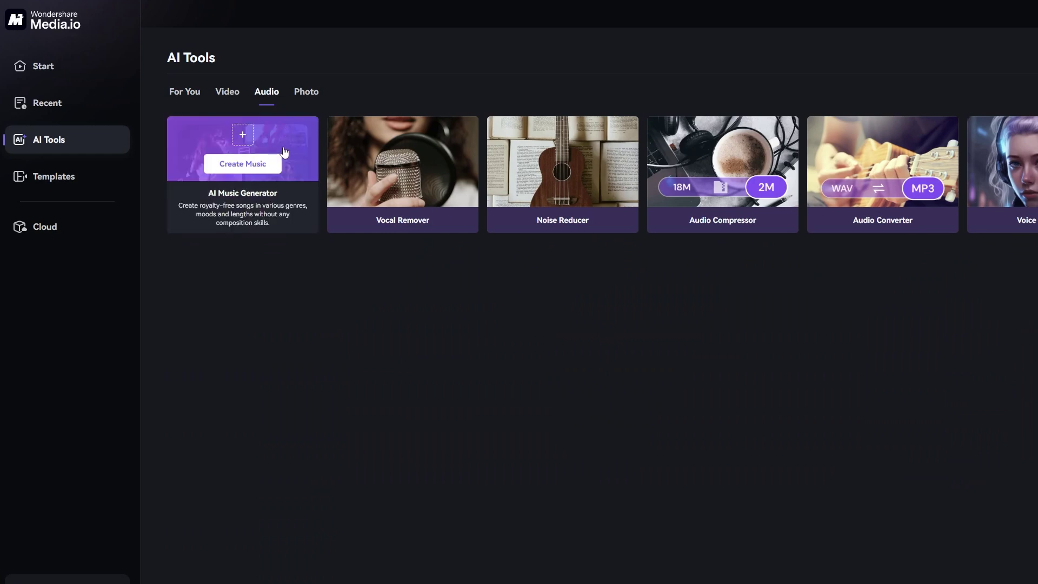
pyautogui.click(276, 166)
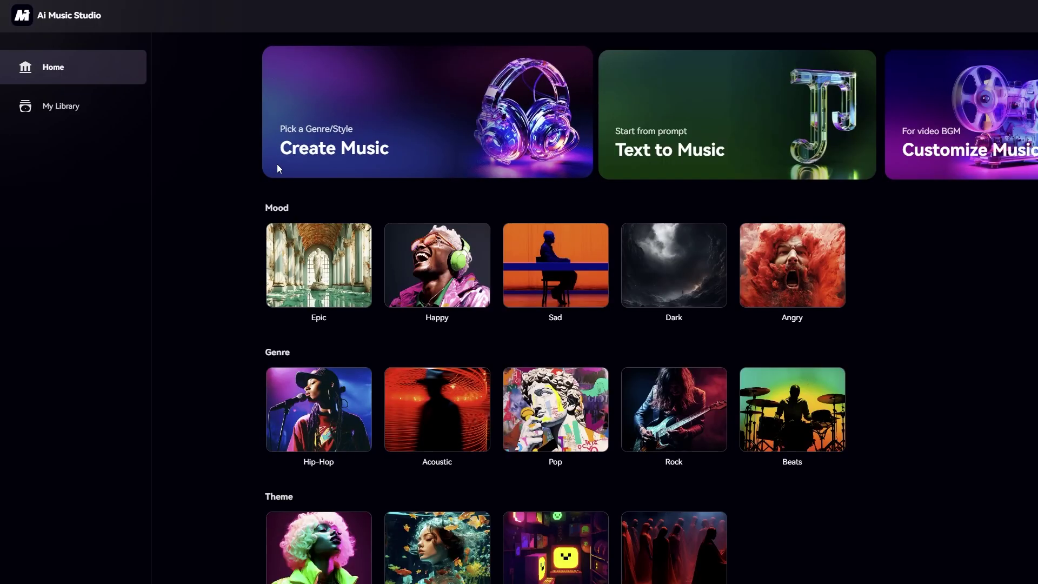
# - Generate a 0:10 song with the genre-based Create Music tool
pyautogui.click(433, 148)
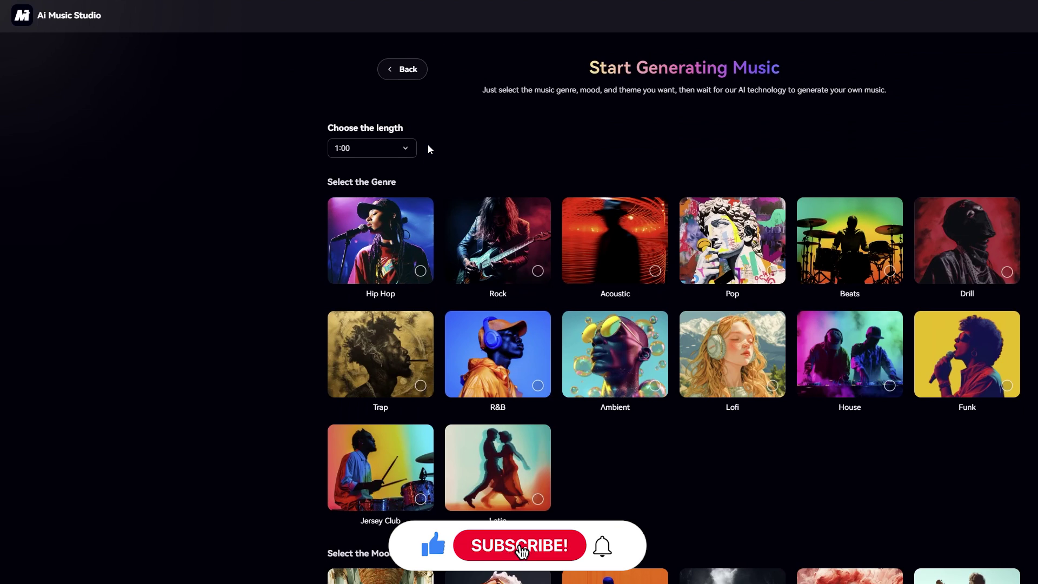
pyautogui.click(409, 149)
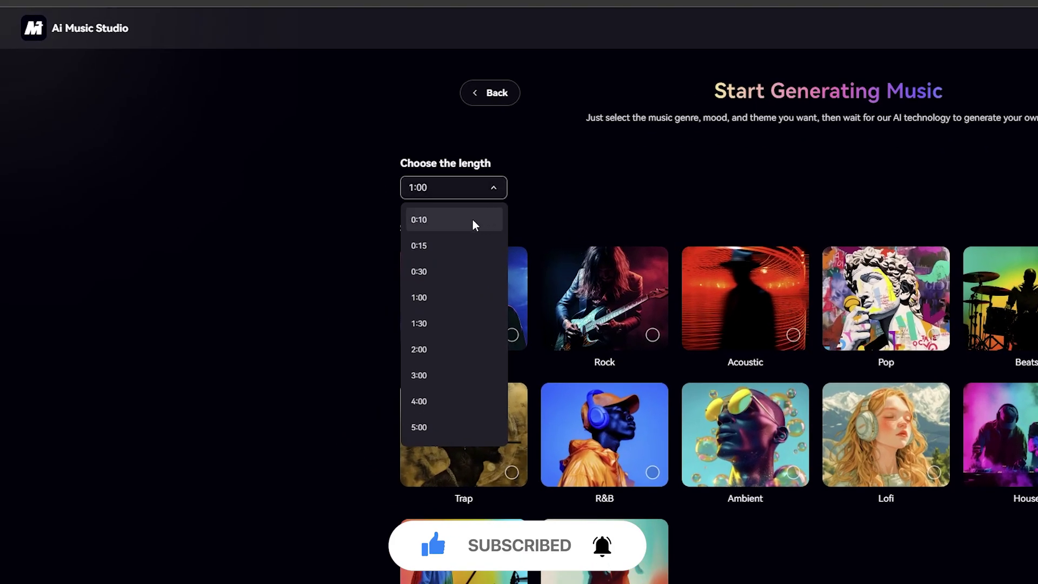
pyautogui.click(473, 220)
pyautogui.scroll(-1, 1036, 274)
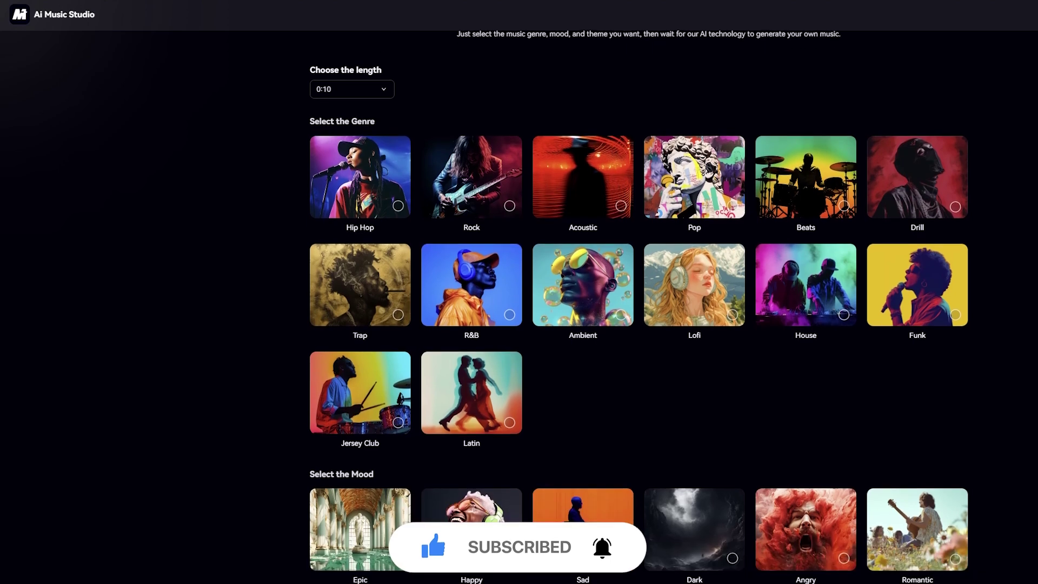
pyautogui.scroll(-2, 1036, 274)
pyautogui.scroll(-2, 1036, 274)
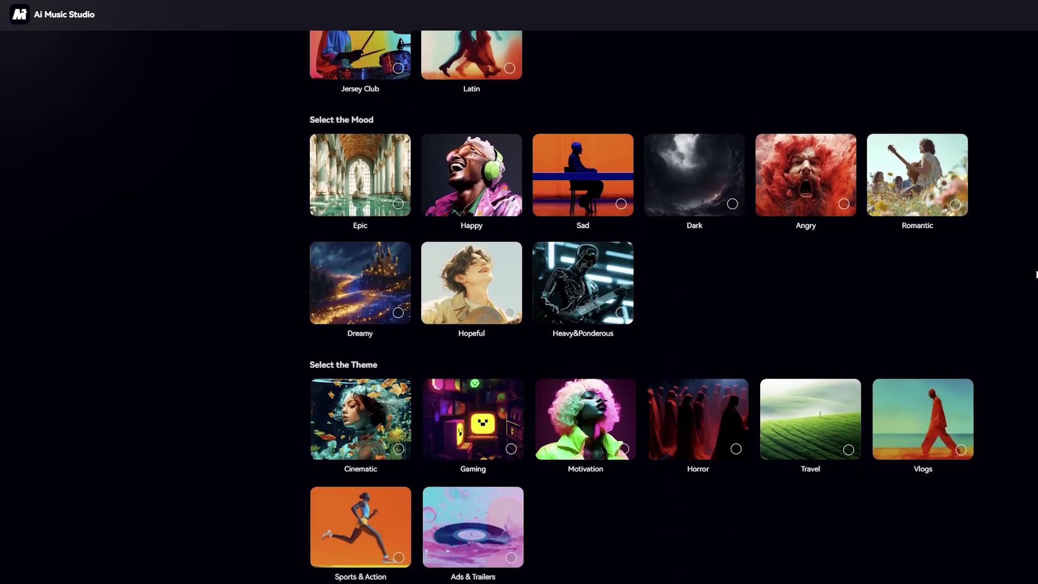
pyautogui.scroll(2, 1037, 274)
pyautogui.scroll(3, 1036, 274)
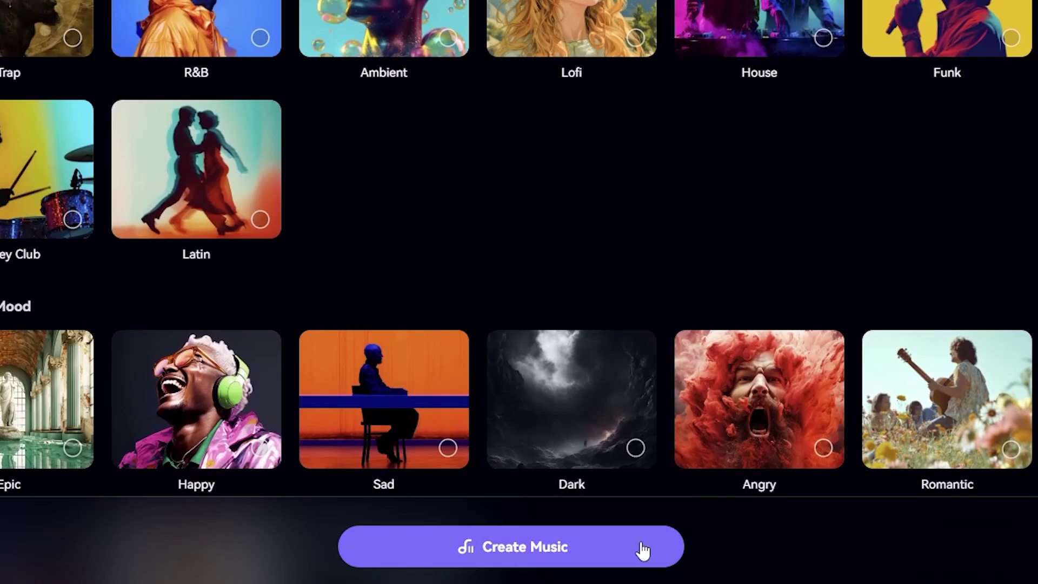
pyautogui.click(642, 550)
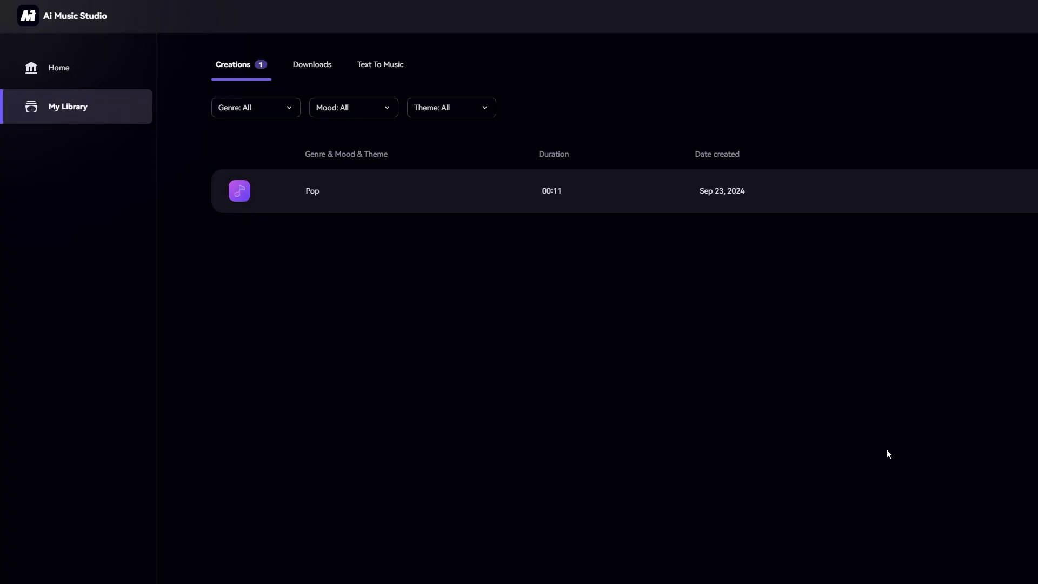
# - Fill the Text to Music prompt with the Party preset and extend it
pyautogui.click(95, 64)
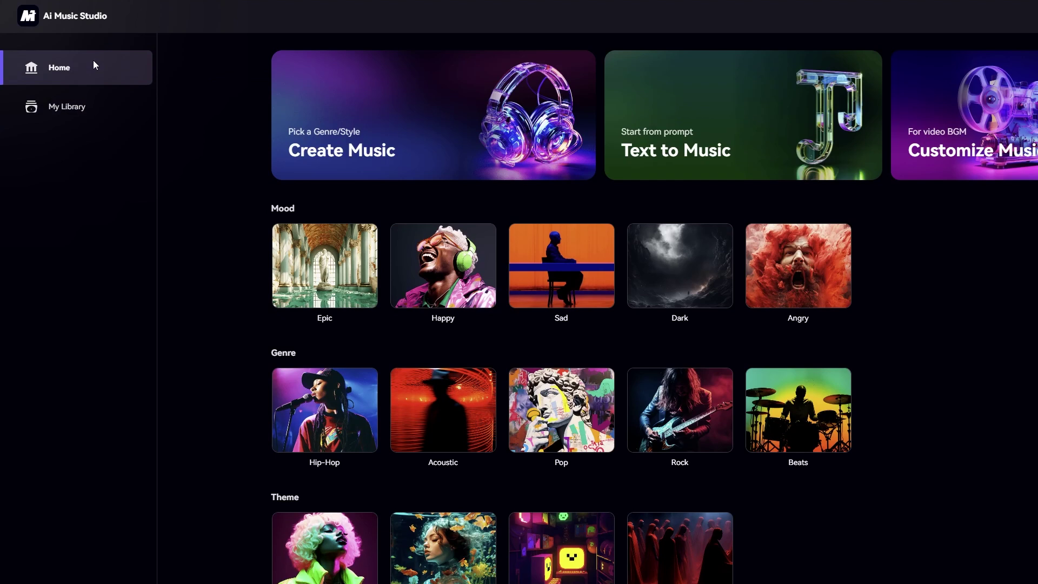
pyautogui.click(770, 135)
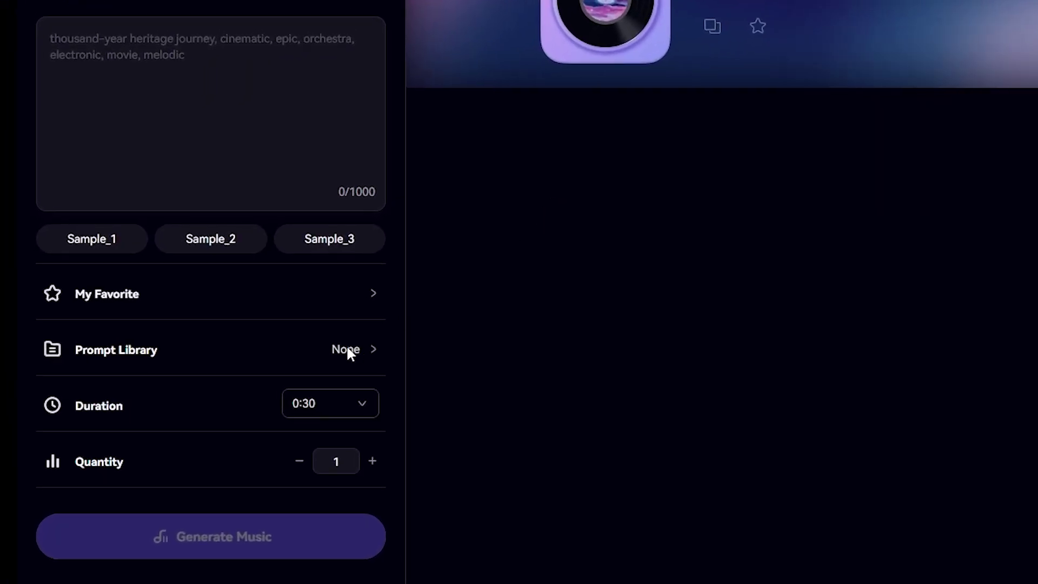
pyautogui.click(347, 349)
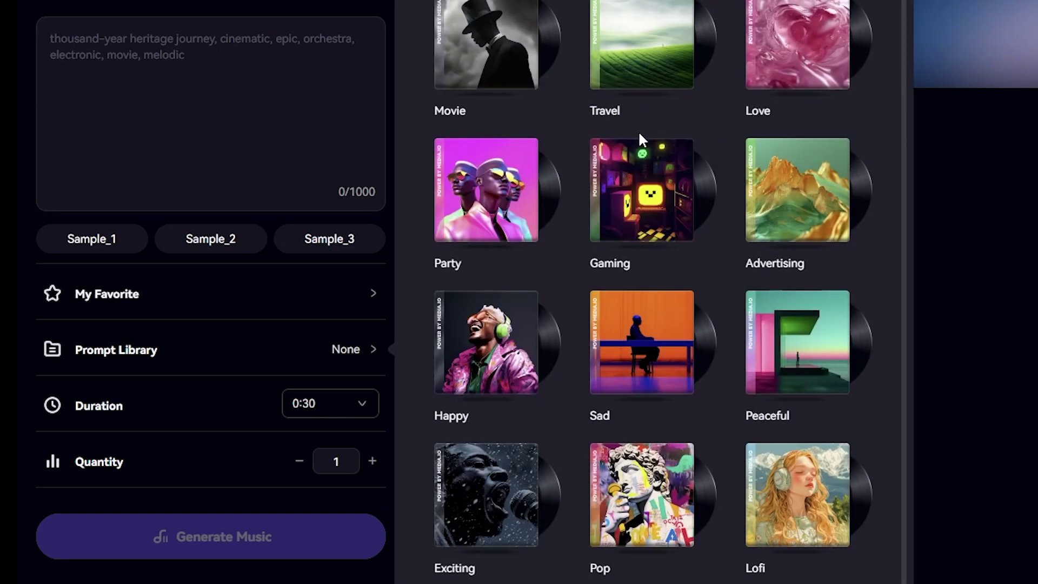
pyautogui.click(486, 203)
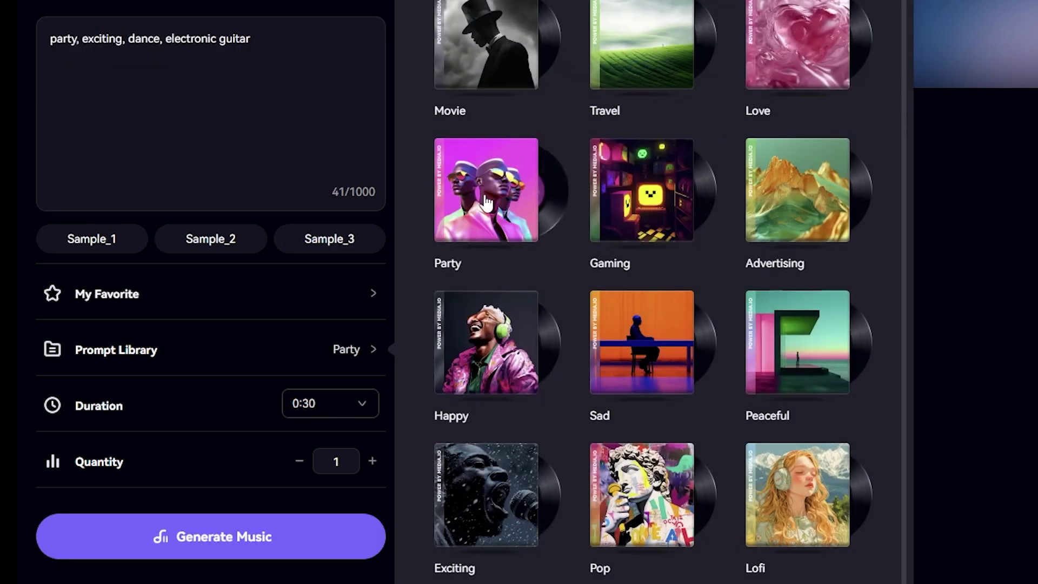
pyautogui.click(289, 34)
pyautogui.write('house on the hill')
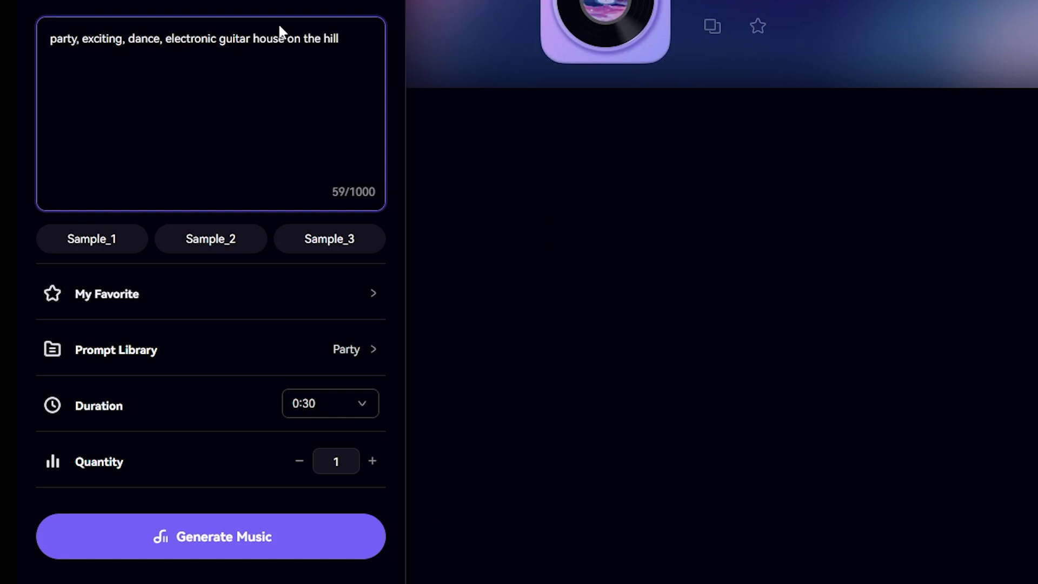
# - Generate one 0:30 song from the party prompt
pyautogui.click(355, 403)
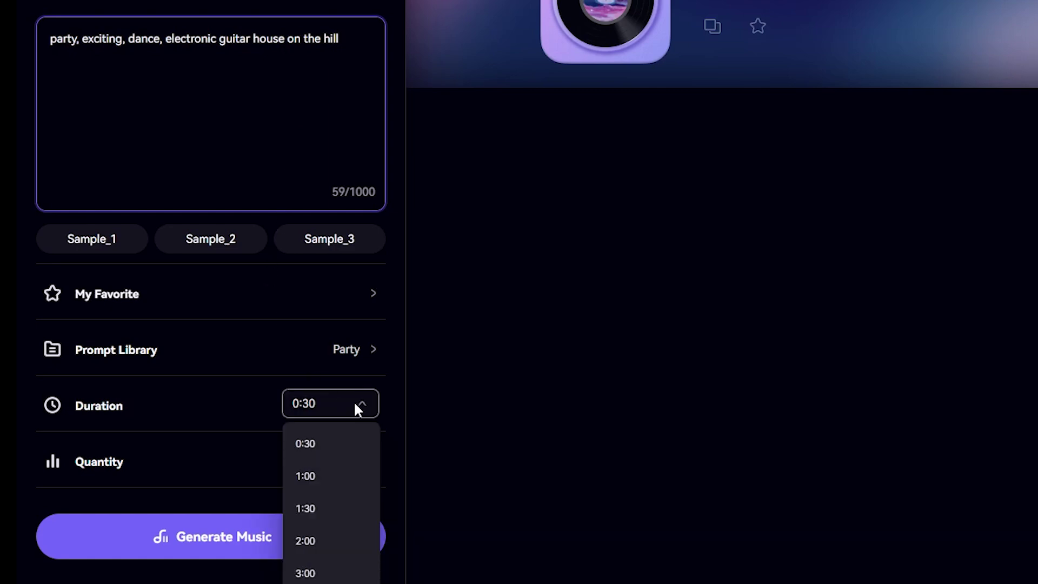
pyautogui.click(348, 450)
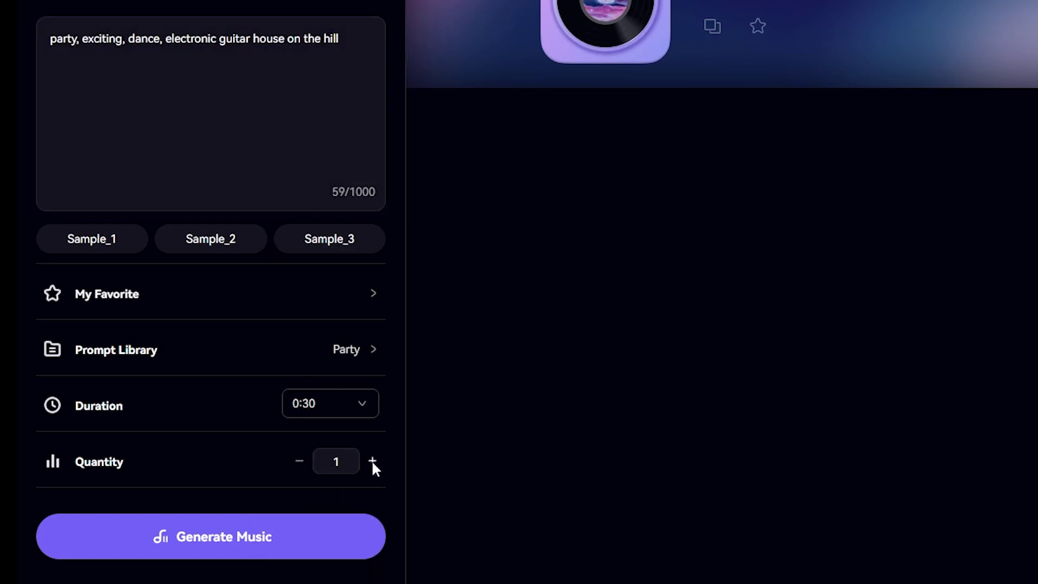
pyautogui.click(372, 462)
pyautogui.click(300, 461)
pyautogui.click(319, 541)
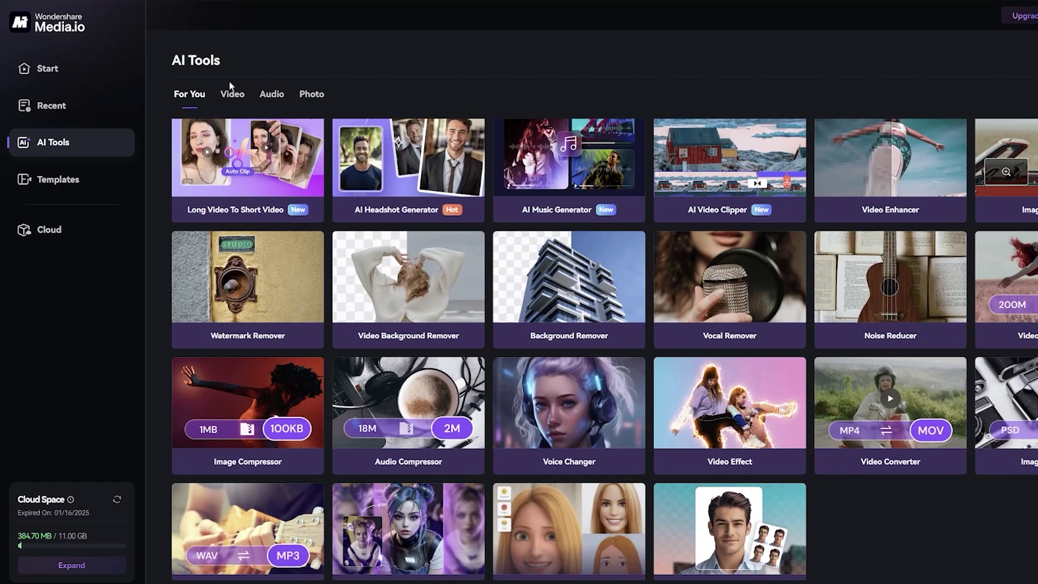
# - Browse the Video, Audio and Photo tool tabs, then open Templates
pyautogui.click(227, 96)
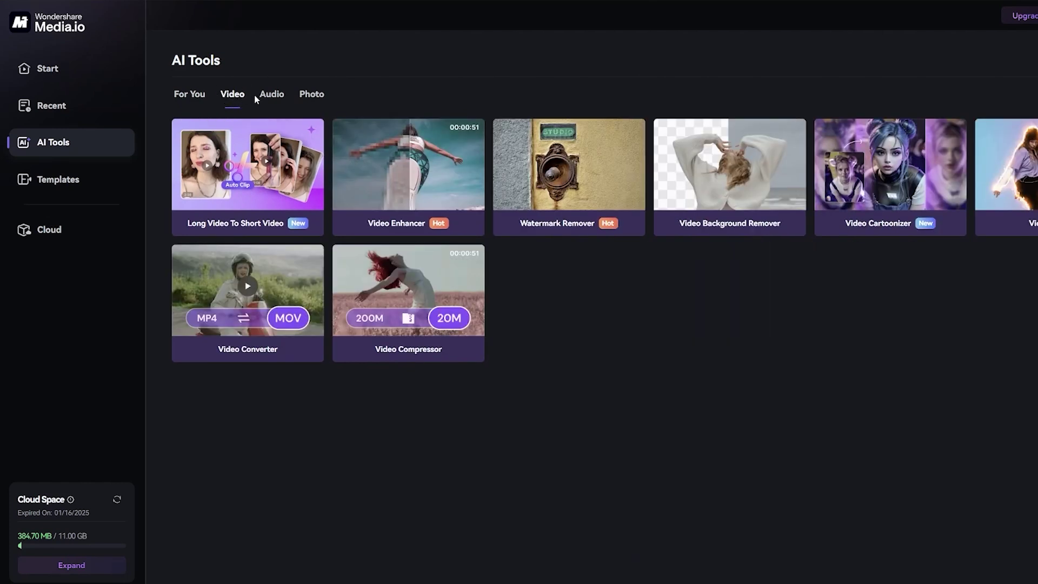
pyautogui.click(272, 96)
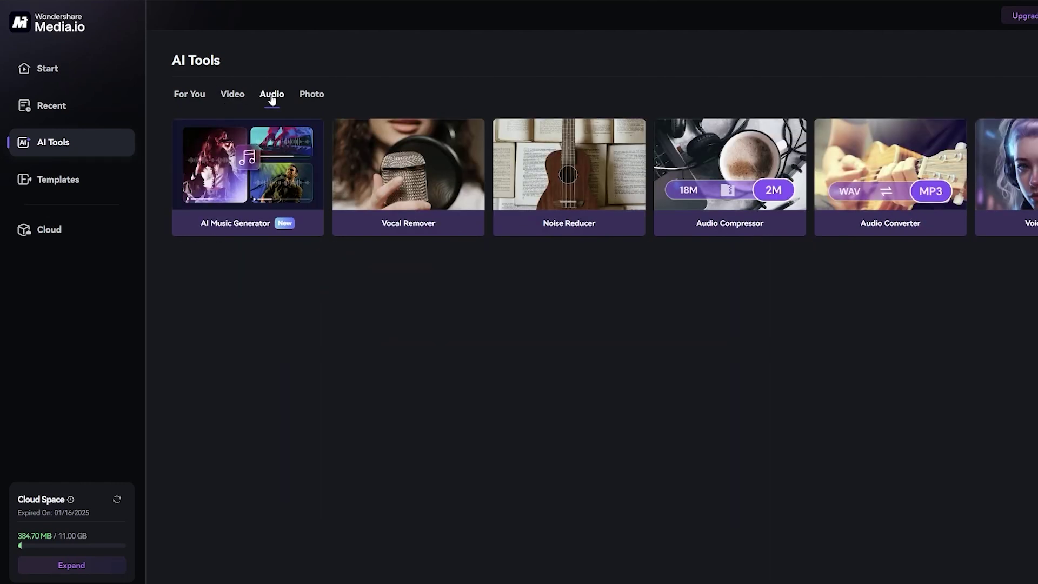
pyautogui.click(312, 95)
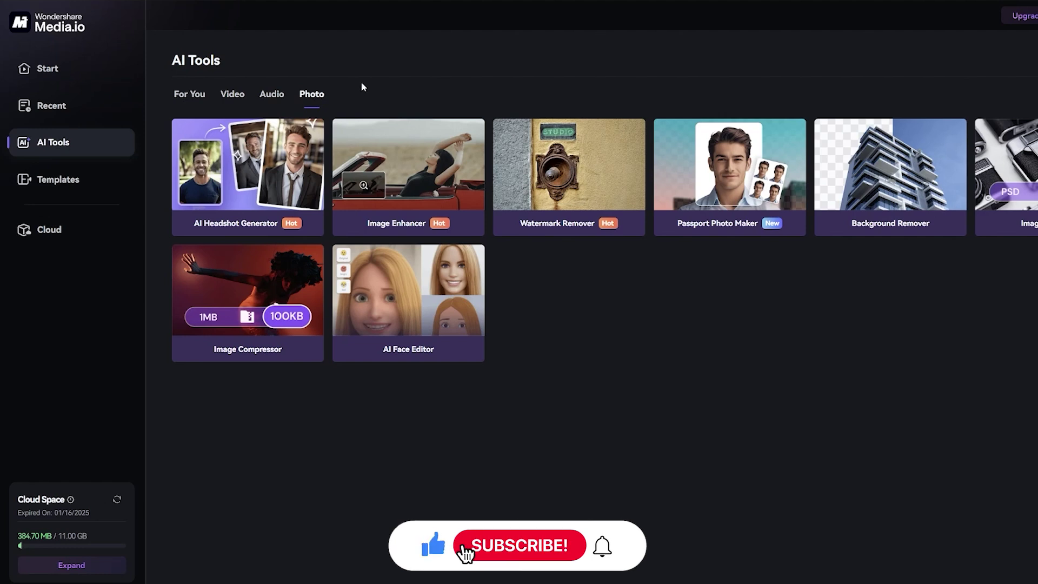
pyautogui.click(81, 179)
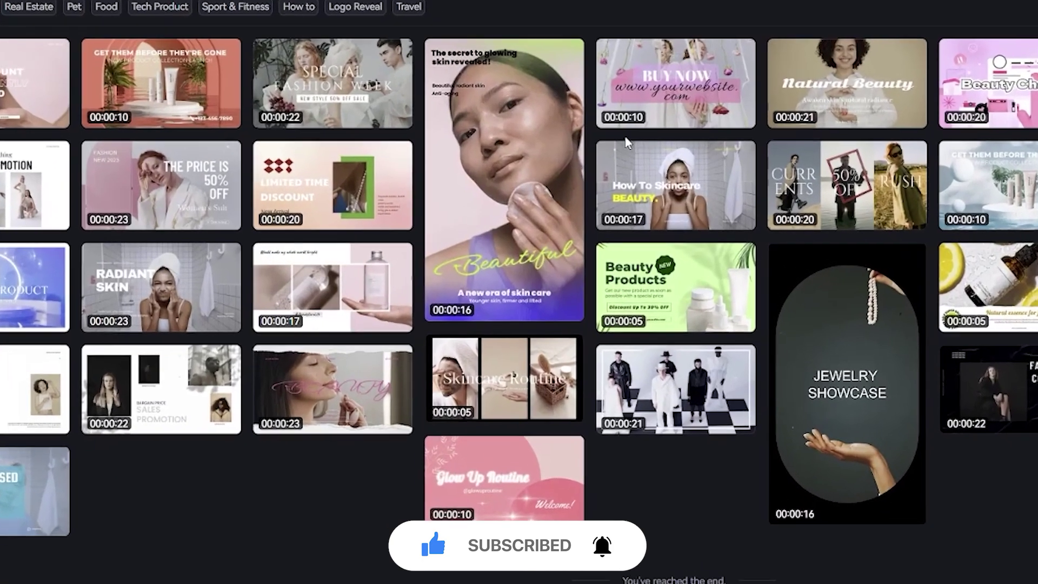
pyautogui.scroll(-1, 751, 271)
pyautogui.scroll(-2, 907, 276)
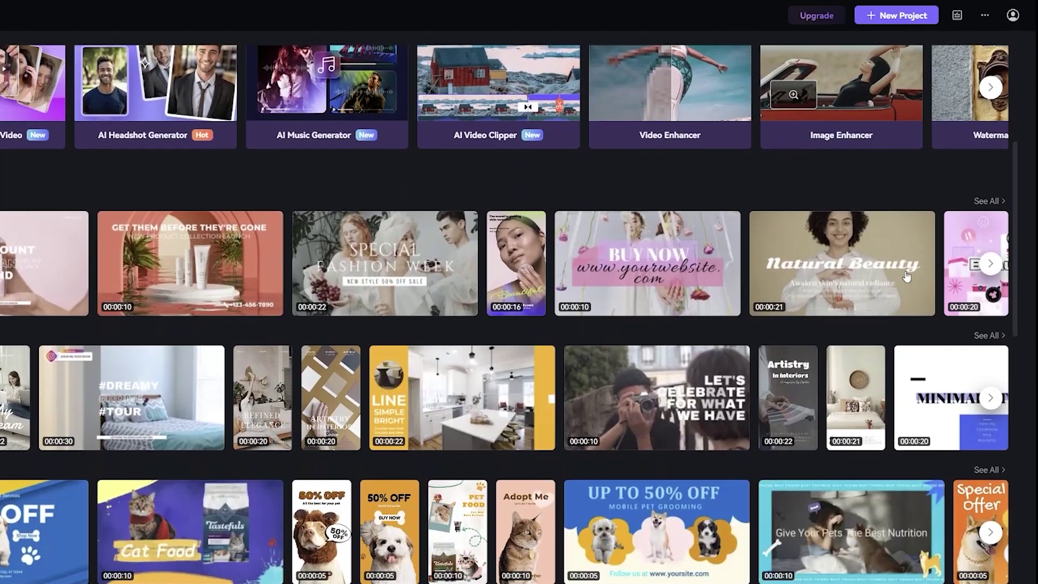
pyautogui.scroll(-1, 906, 277)
pyautogui.scroll(-1, 917, 278)
pyautogui.scroll(-1, 932, 280)
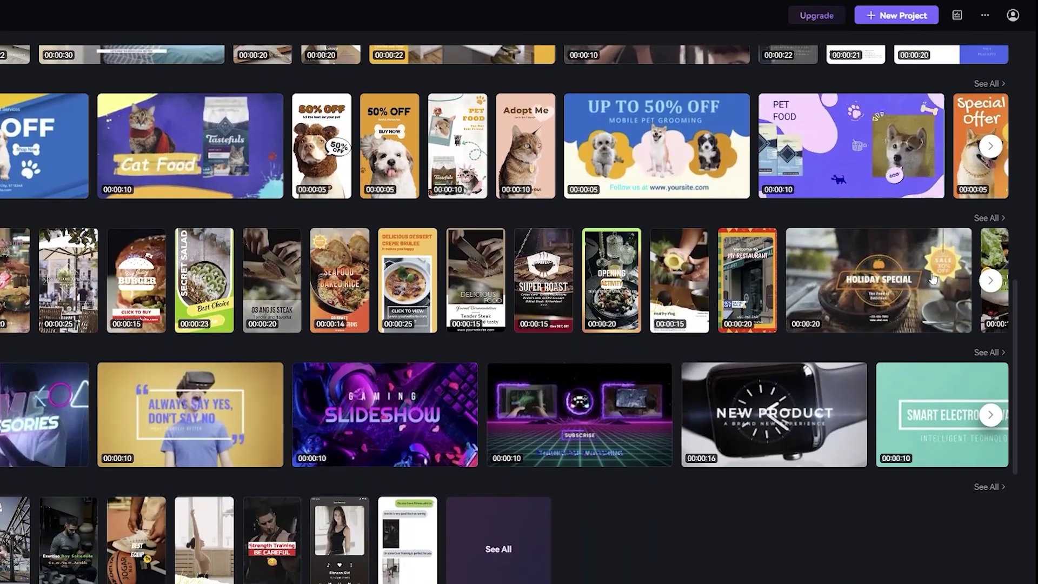
pyautogui.scroll(-1, 933, 280)
pyautogui.scroll(-1, 933, 278)
pyautogui.scroll(-1, 933, 278)
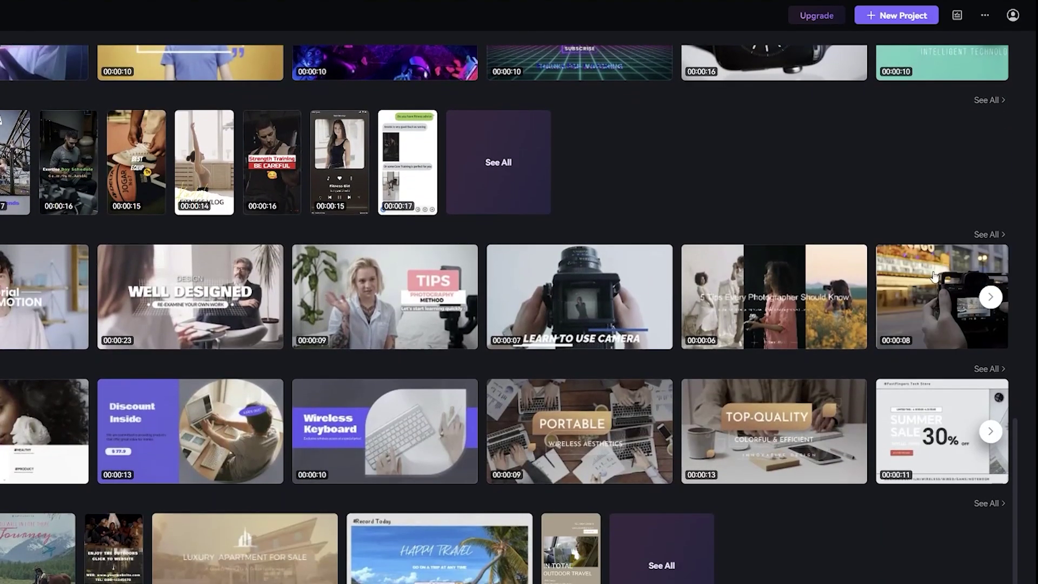